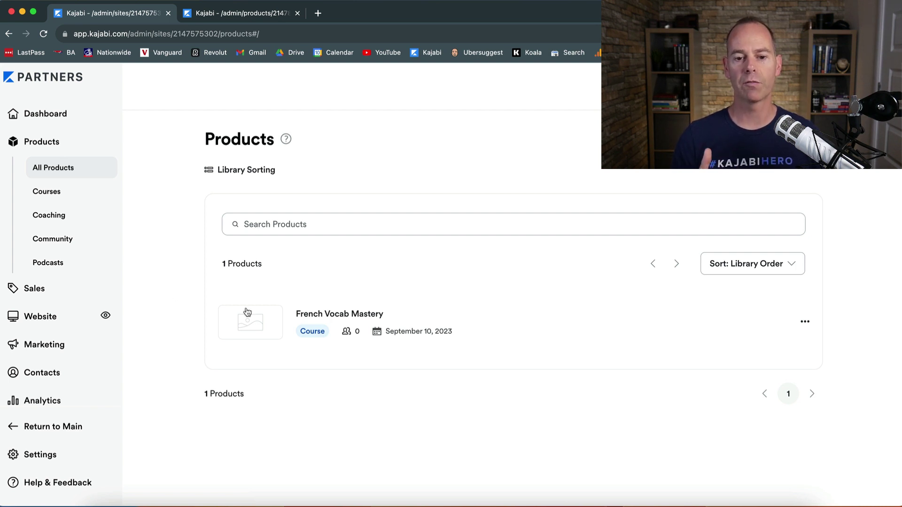
Open the French Vocab Mastery course and review its three published modules and their lessons.
click(336, 320)
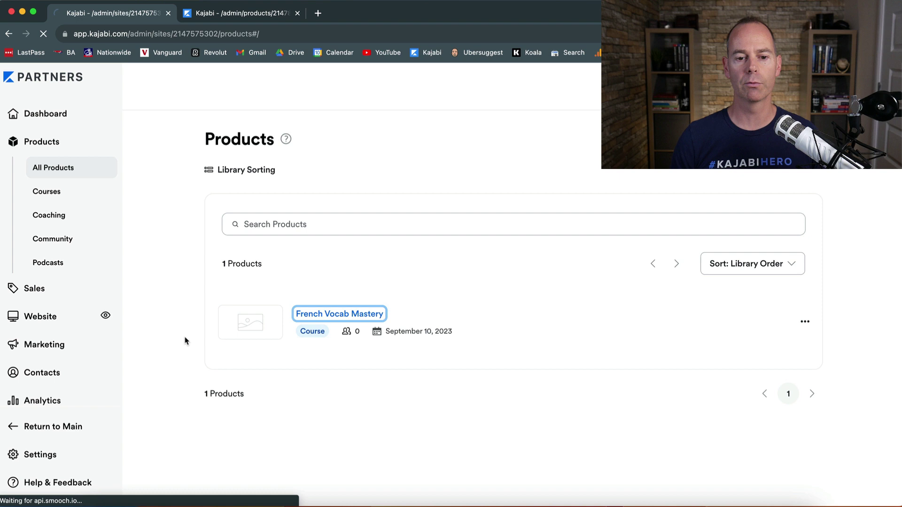
scroll(169, 335, down, 3)
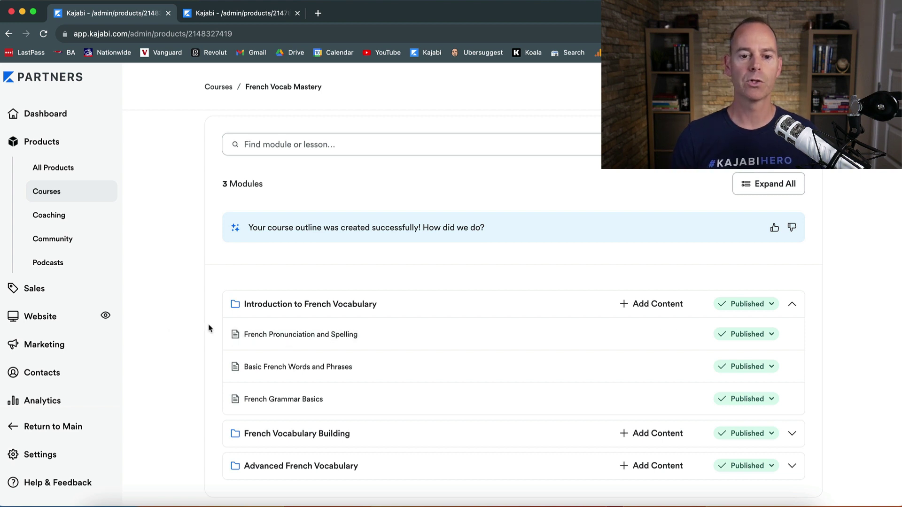
scroll(198, 323, up, 1)
scroll(191, 321, up, 3)
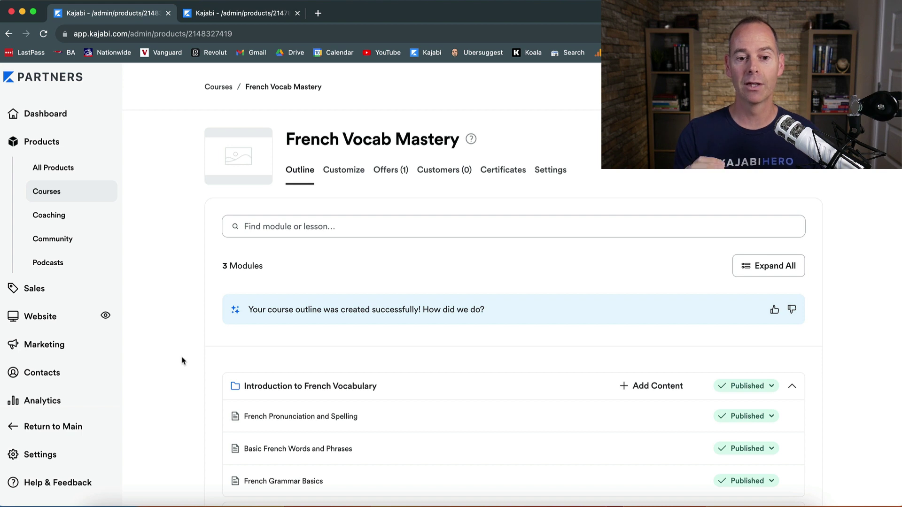
scroll(182, 360, down, 3)
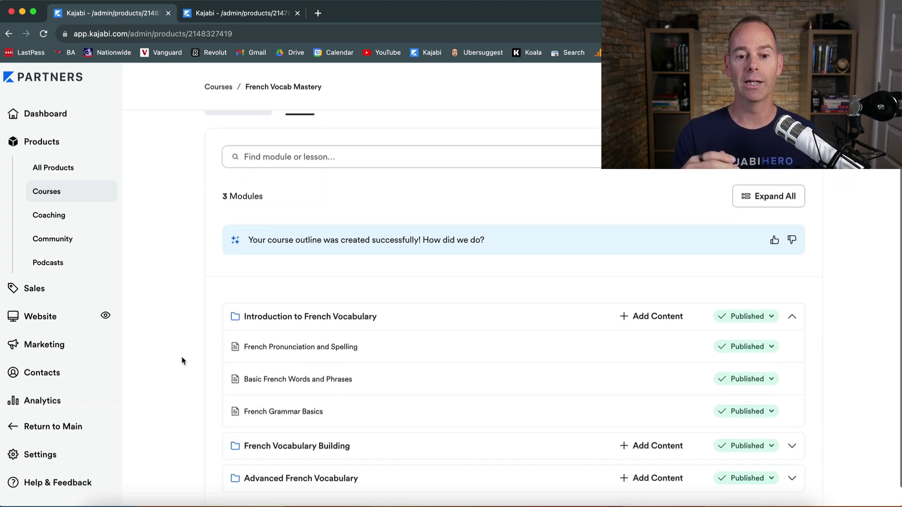
Open the French Pronunciation and Spelling lesson and set its media type to Video.
click(294, 350)
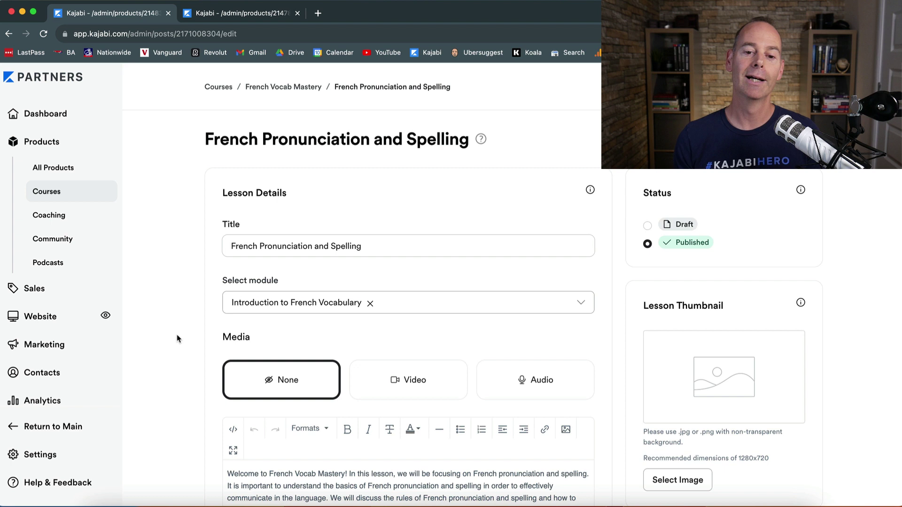
click(407, 382)
scroll(318, 464, down, 2)
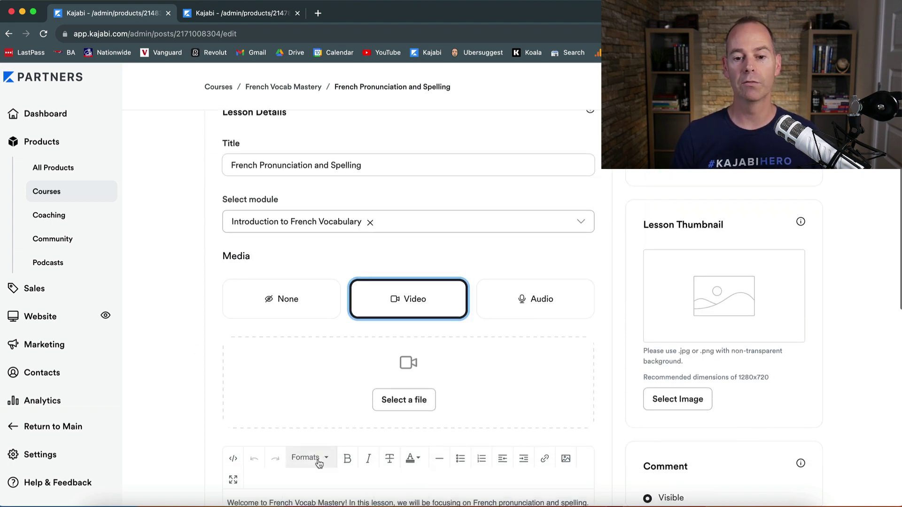
Upload the Kajabi vs Kartra mp4 from the Desktop as a new video file.
click(404, 403)
click(418, 430)
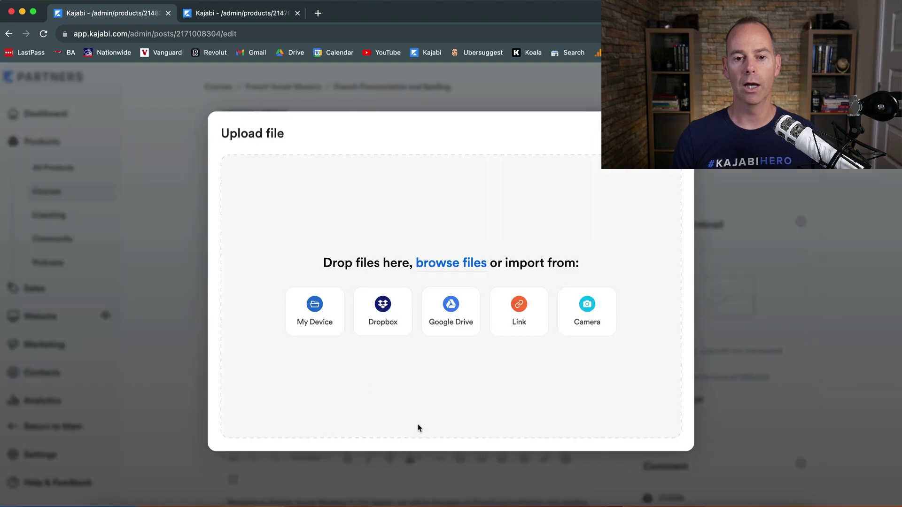
click(313, 308)
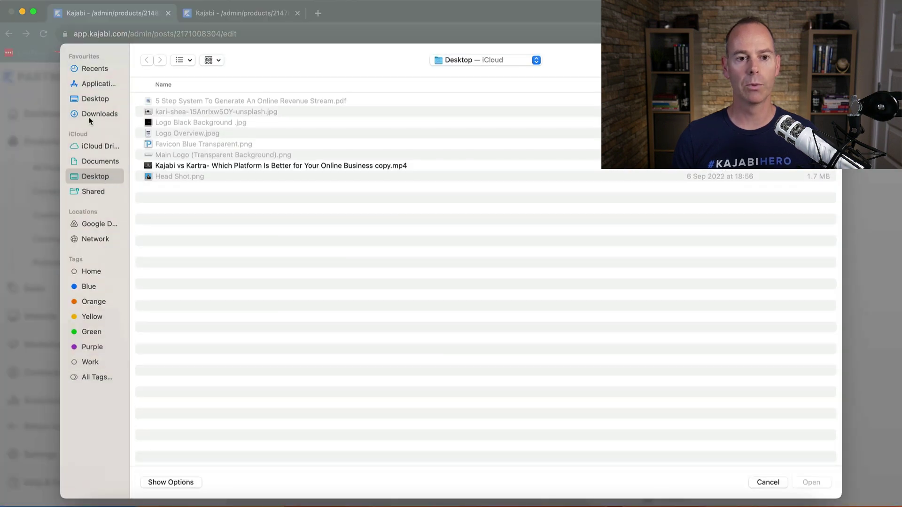
click(91, 100)
double_click(221, 166)
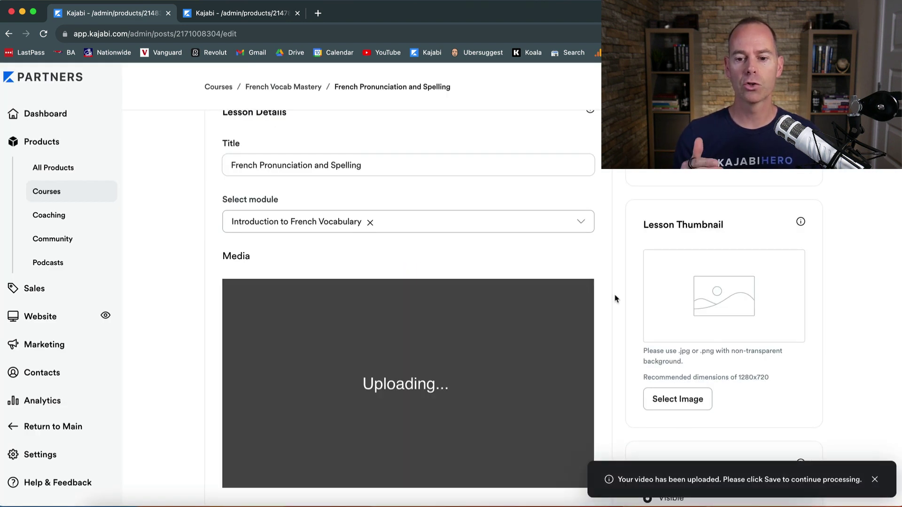
Scroll the lesson edit page while the 527 MB video finishes uploading and begins encoding.
scroll(614, 299, up, 3)
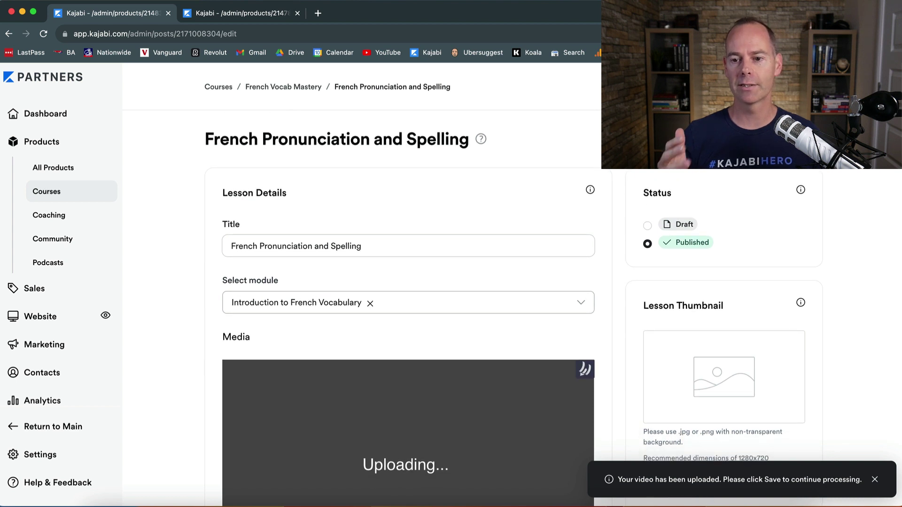
scroll(617, 247, down, 2)
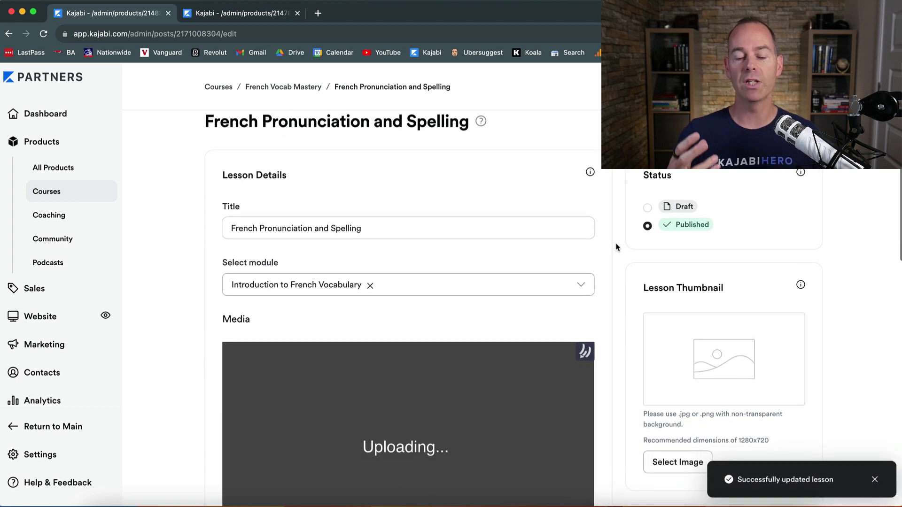
scroll(617, 248, down, 1)
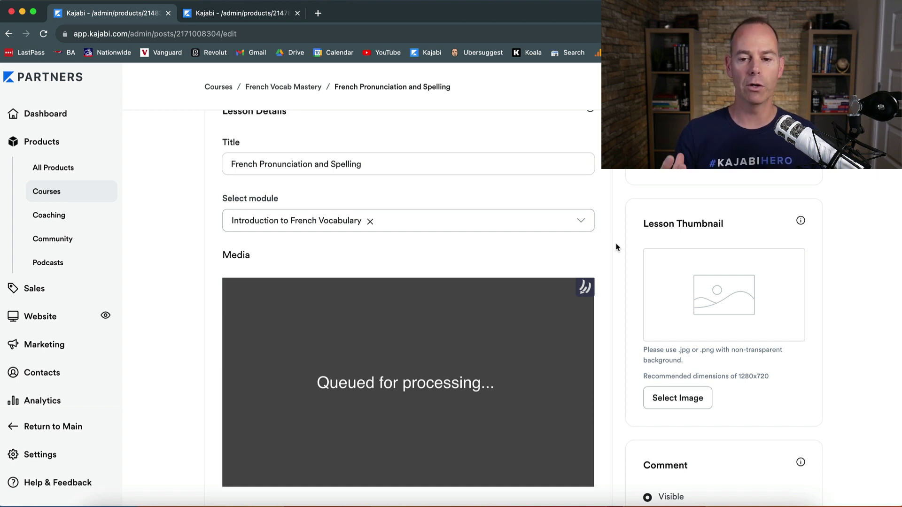
scroll(617, 247, up, 3)
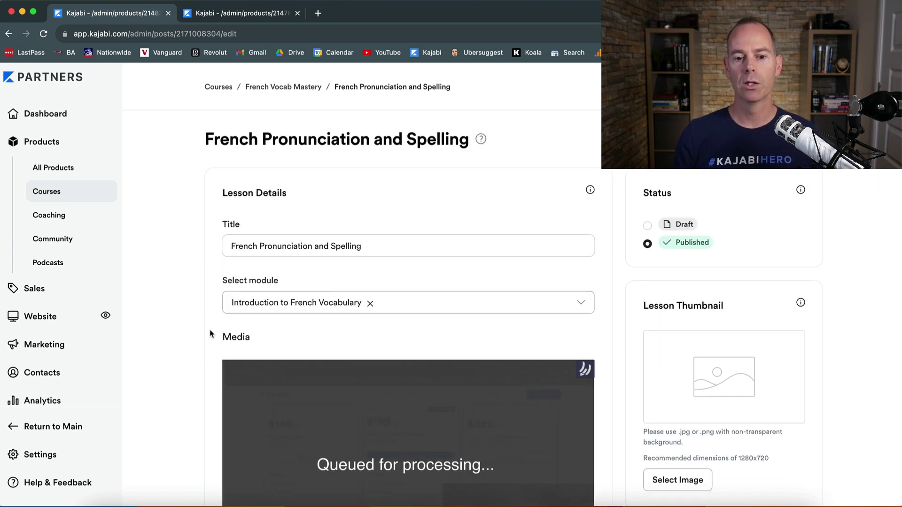
scroll(191, 381, down, 5)
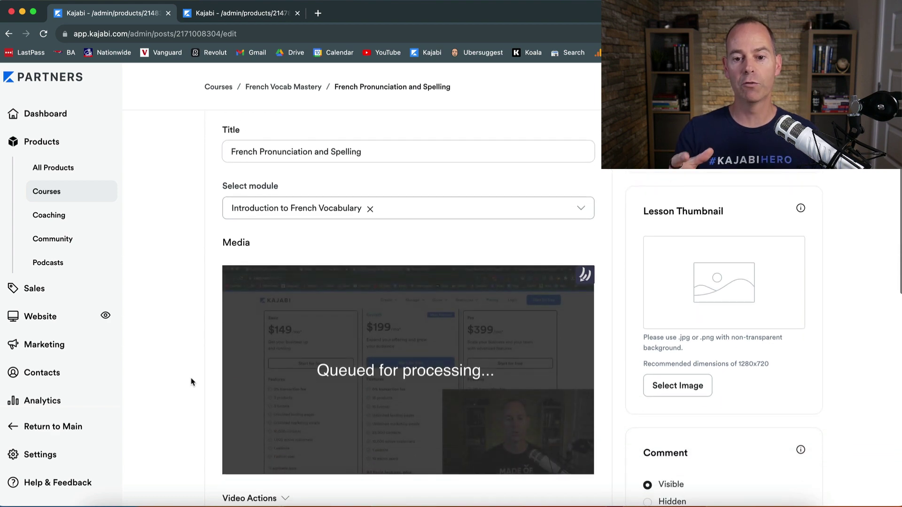
scroll(191, 382, down, 4)
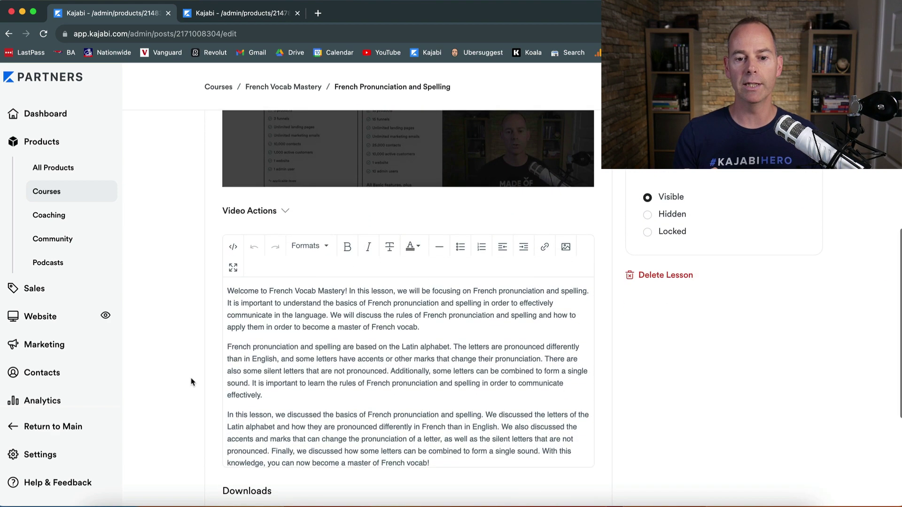
scroll(191, 381, up, 6)
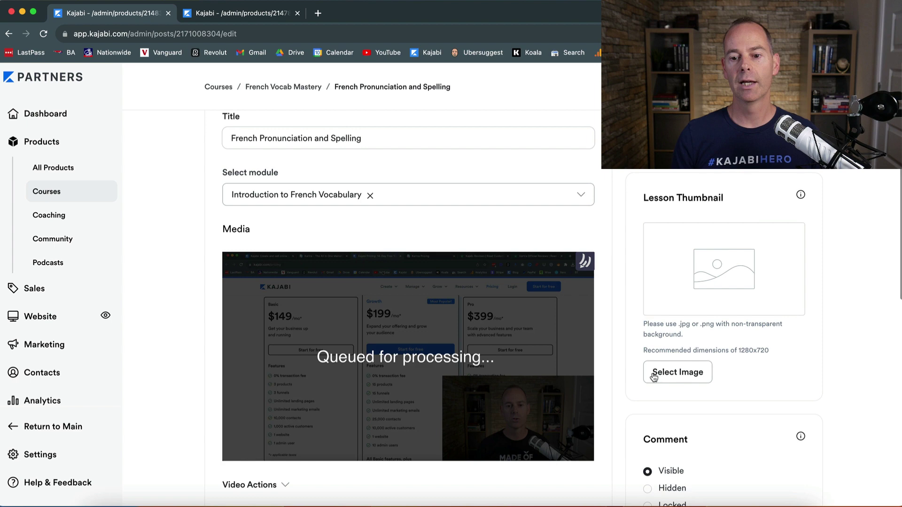
scroll(680, 381, down, 2)
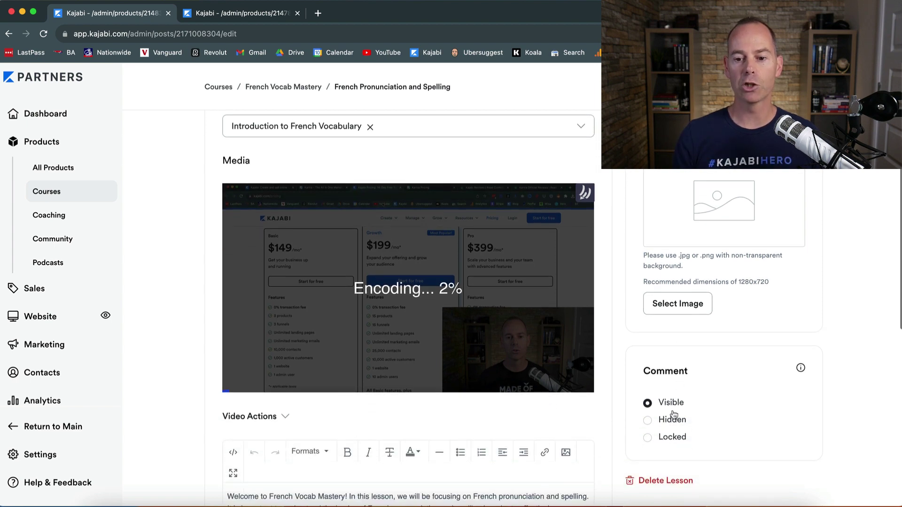
scroll(623, 343, up, 5)
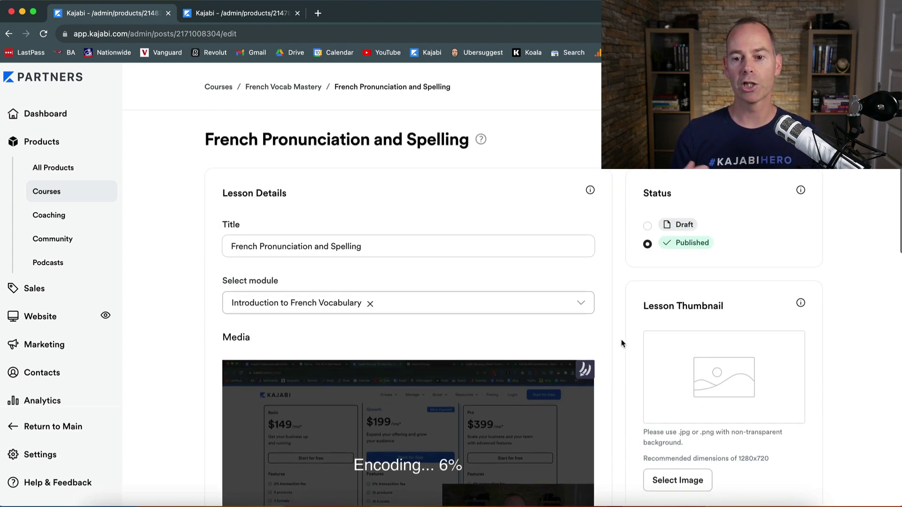
View the French Pronunciation and Spelling lesson in Preview Mode, its video encoding at 25%.
click(798, 139)
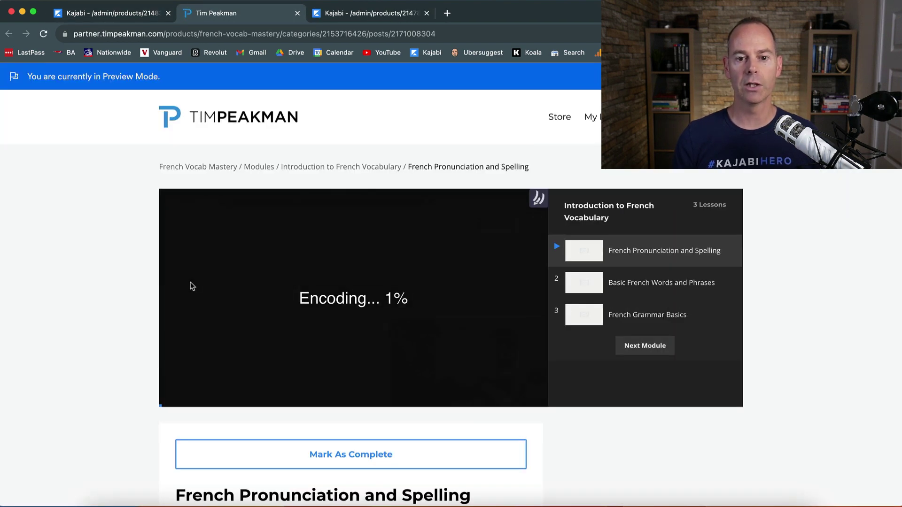
click(123, 14)
scroll(165, 320, down, 6)
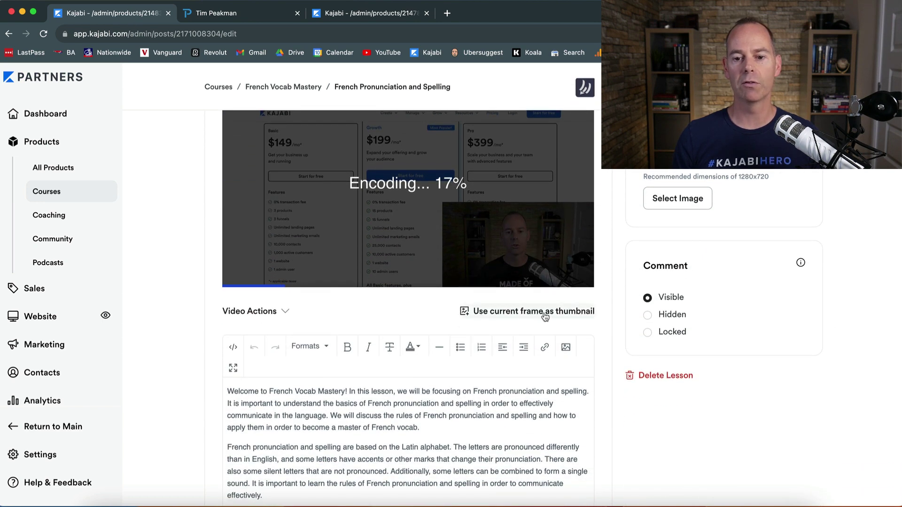
scroll(603, 314, up, 2)
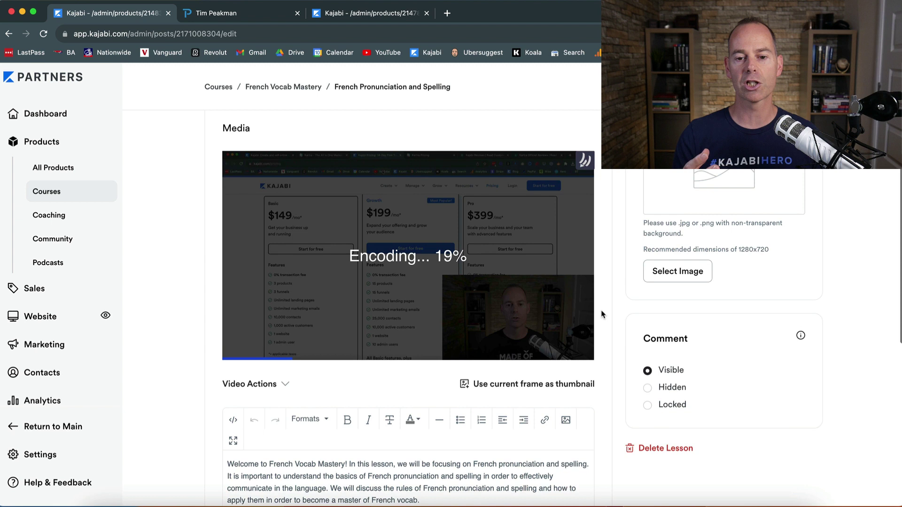
scroll(601, 313, up, 1)
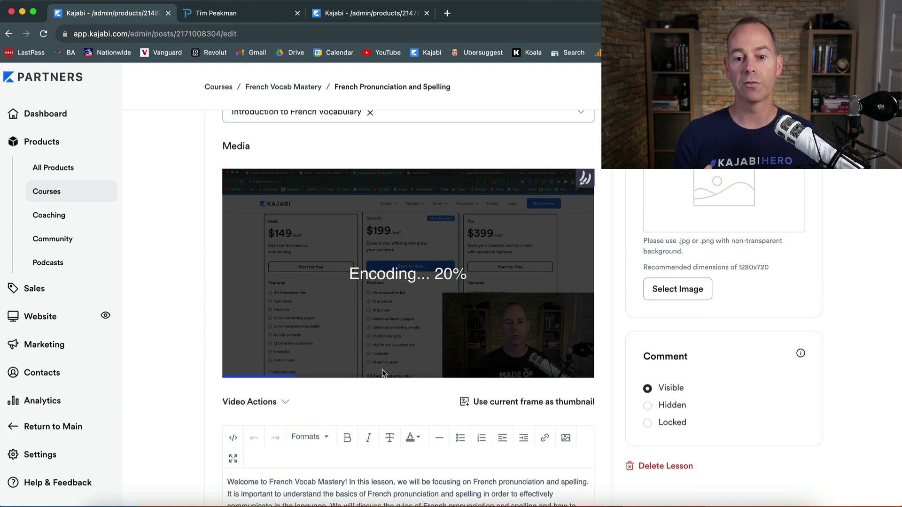
scroll(722, 216, up, 2)
scroll(722, 217, down, 1)
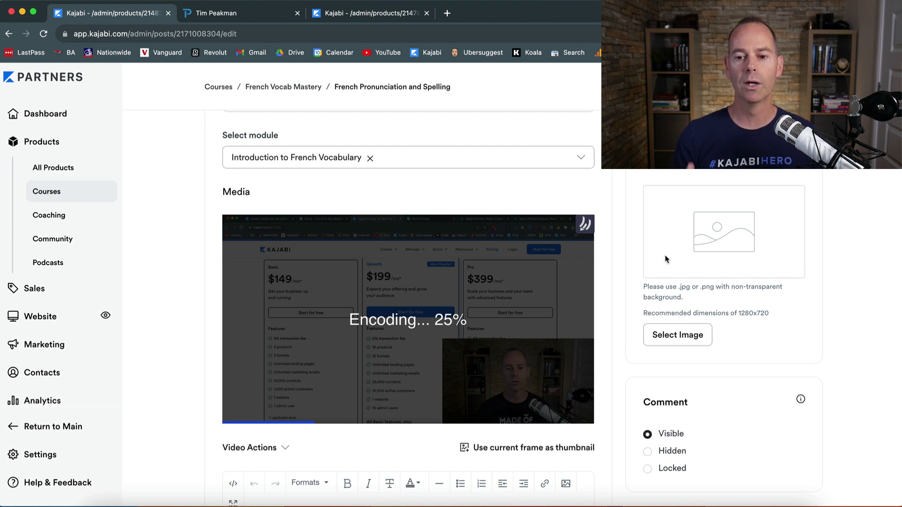
scroll(389, 242, up, 4)
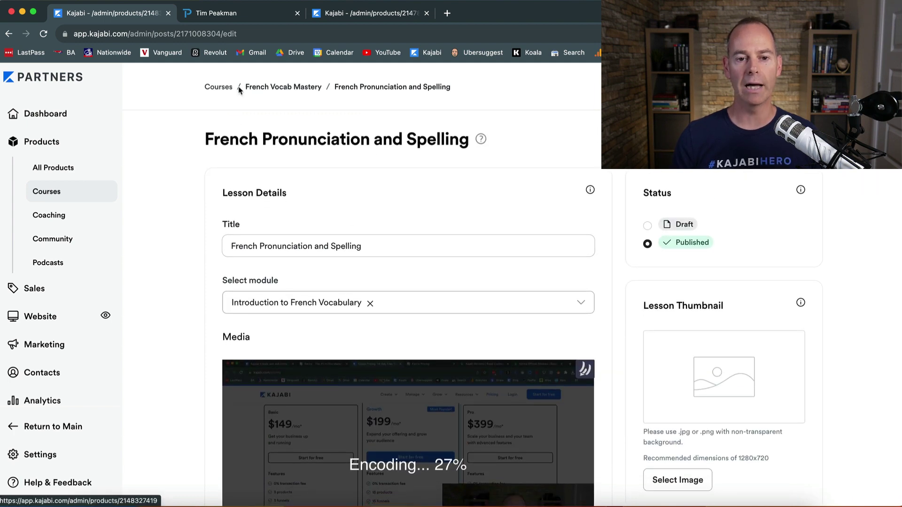
click(244, 13)
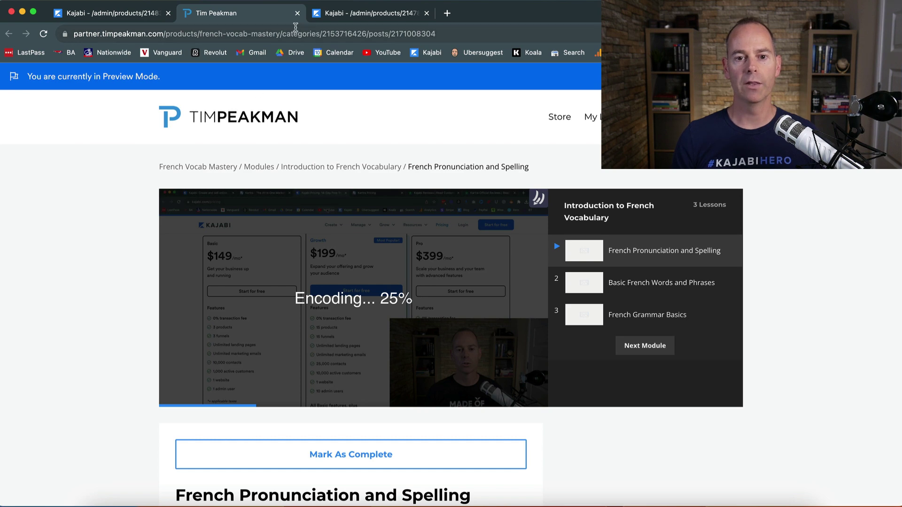
Open the Kajabi Unboxed course's Product page template in the theme editor.
click(342, 14)
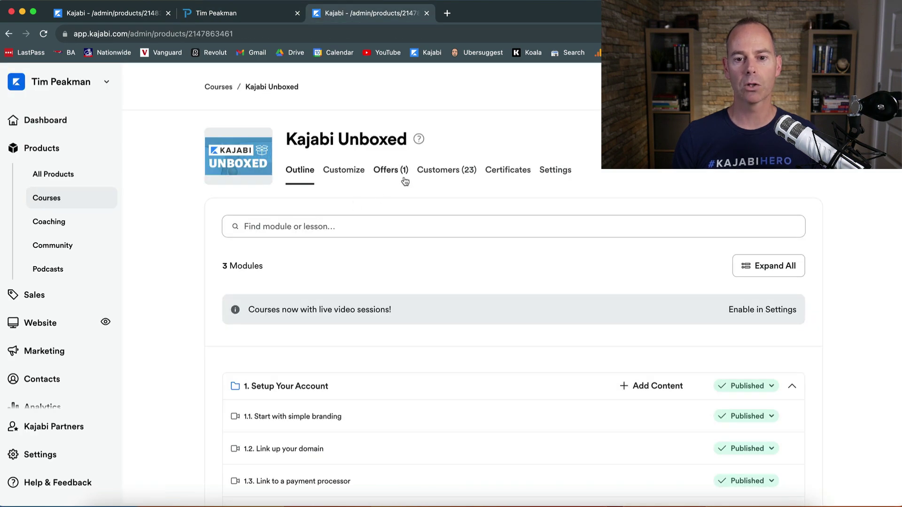
click(344, 171)
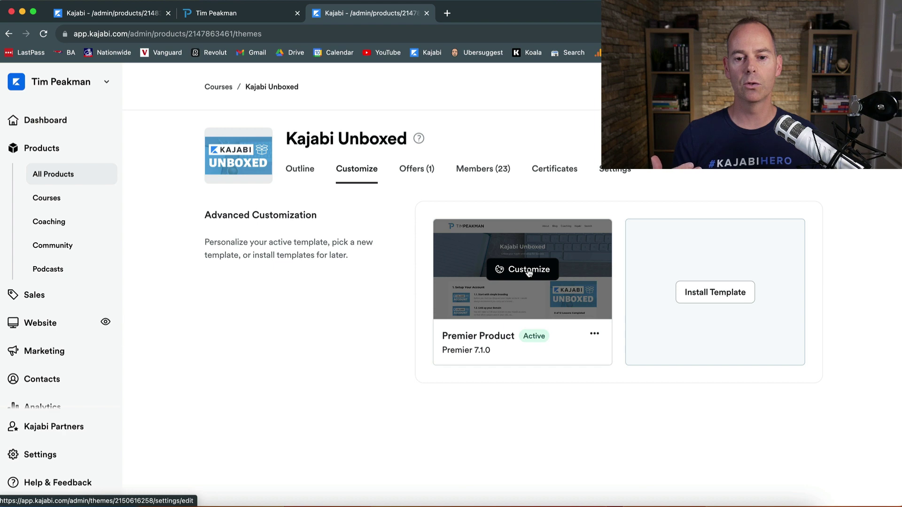
click(529, 272)
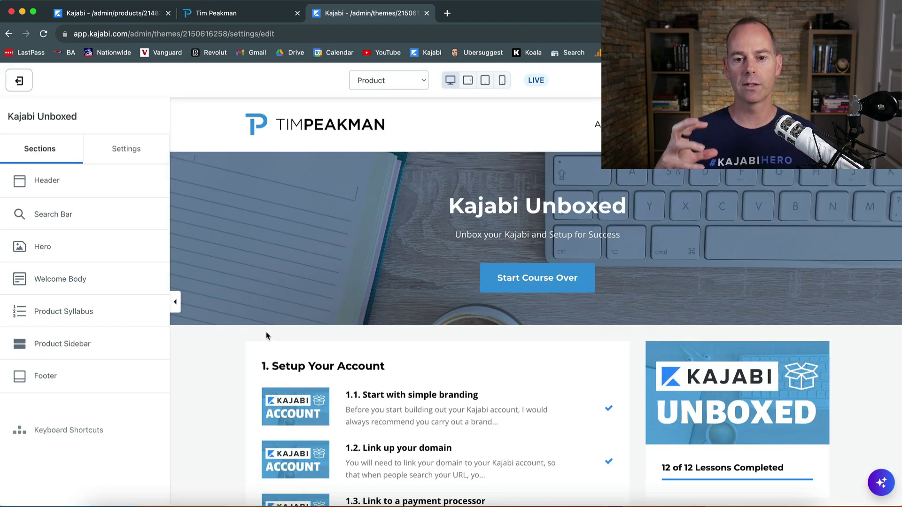
scroll(220, 388, down, 2)
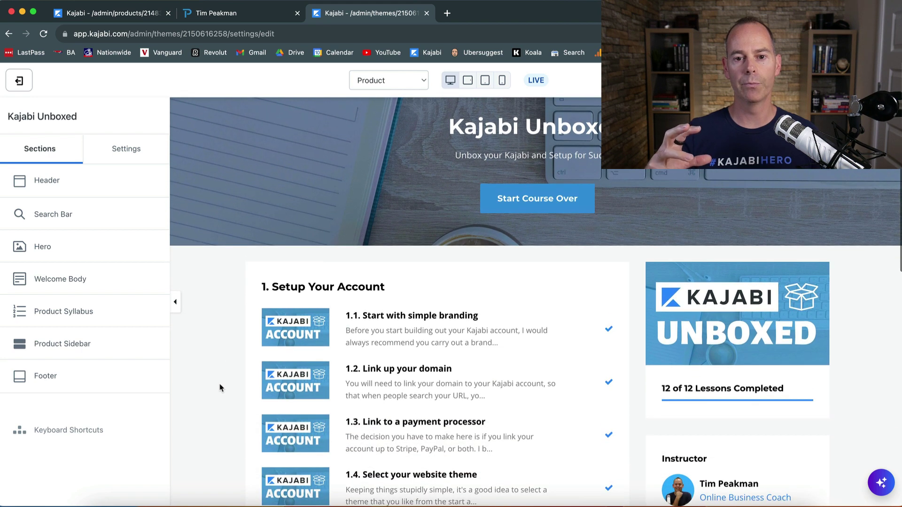
click(422, 82)
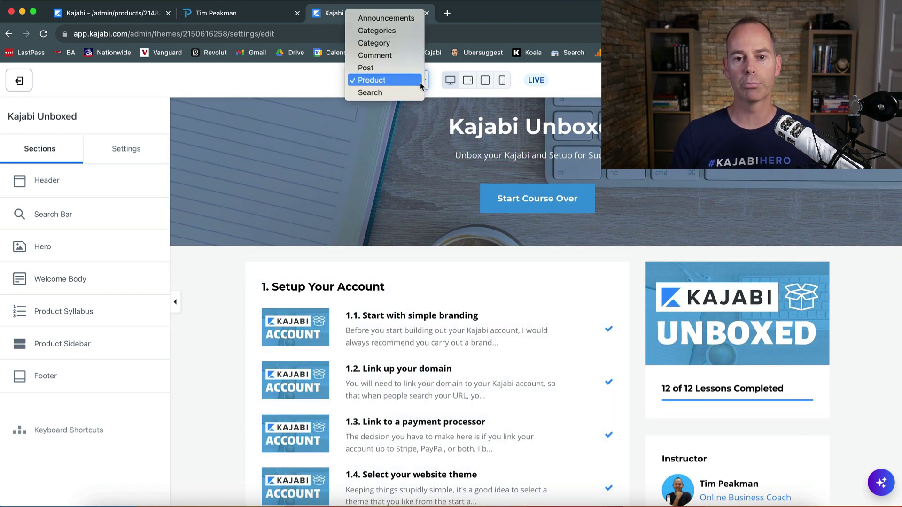
click(227, 305)
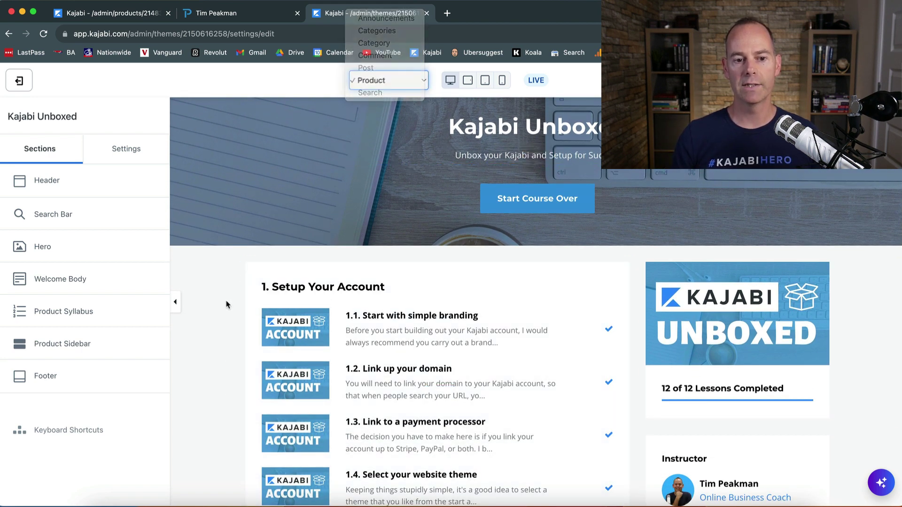
In the Welcome Body Video block, choose Upload a New File from this computer.
click(47, 279)
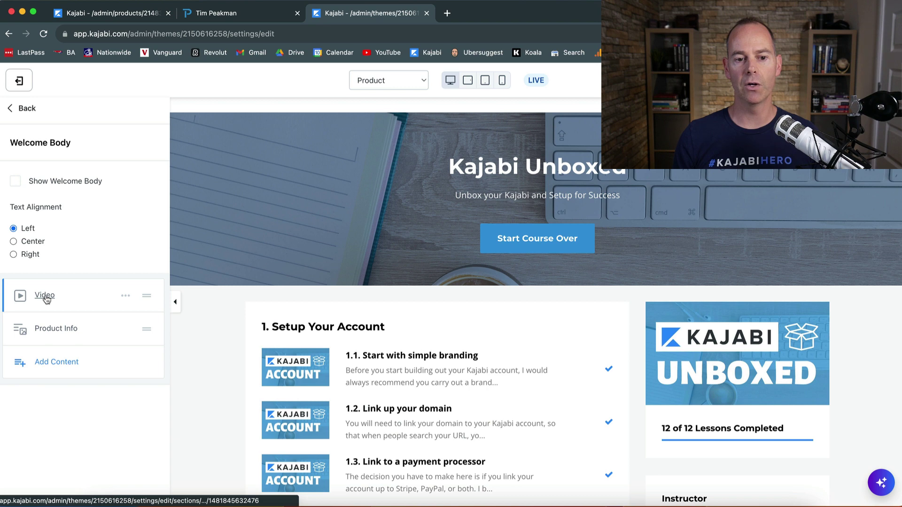
click(45, 296)
scroll(110, 226, down, 1)
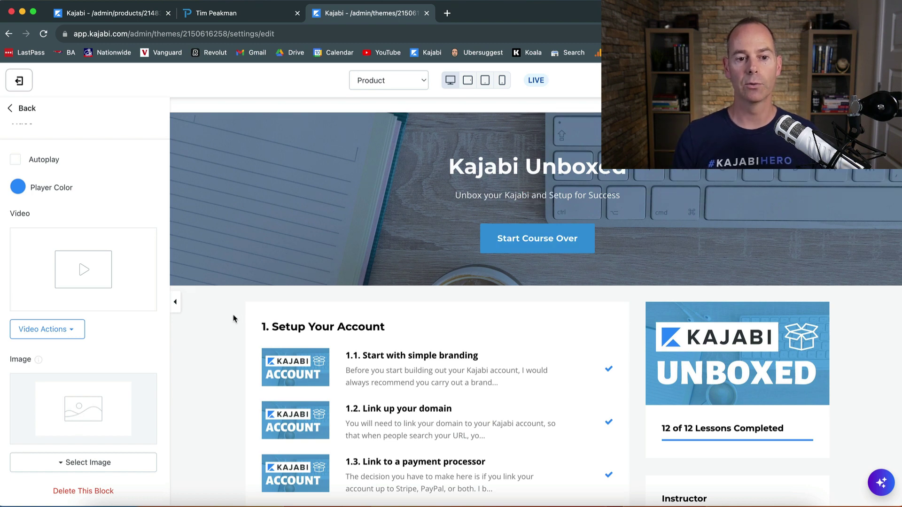
click(70, 331)
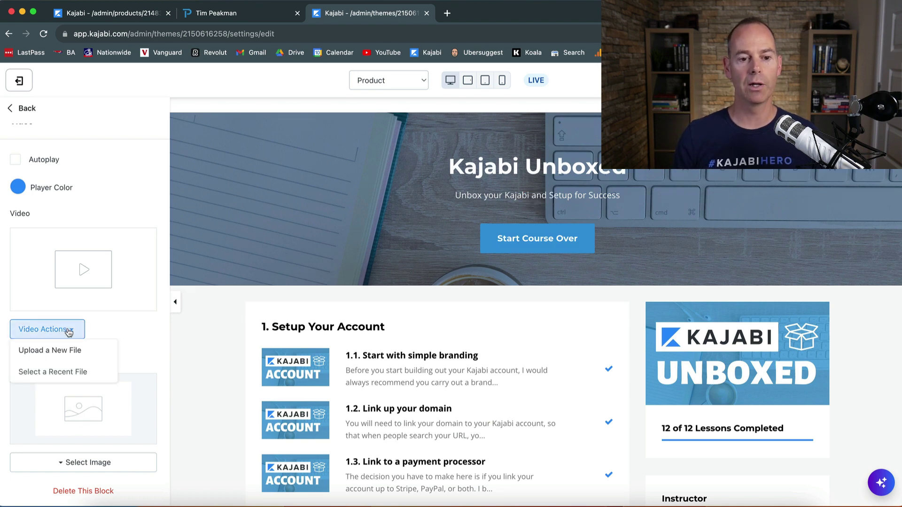
click(56, 356)
click(310, 314)
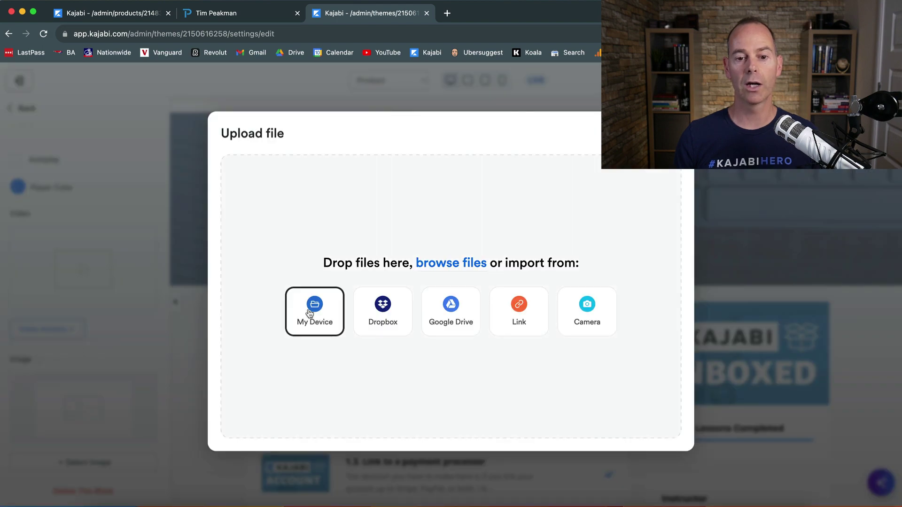
Upload the Kajabi vs Kartra mp4 from the Desktop to the Welcome Body Video block.
click(228, 165)
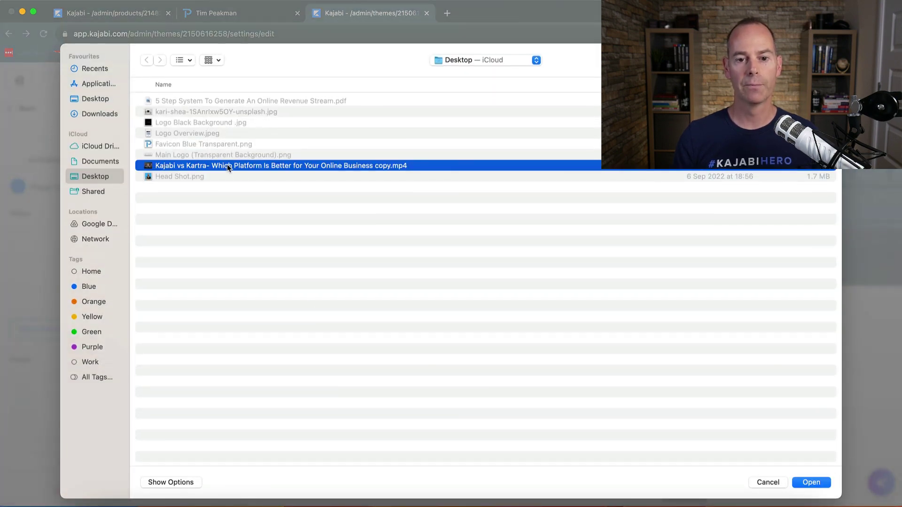
double_click(227, 164)
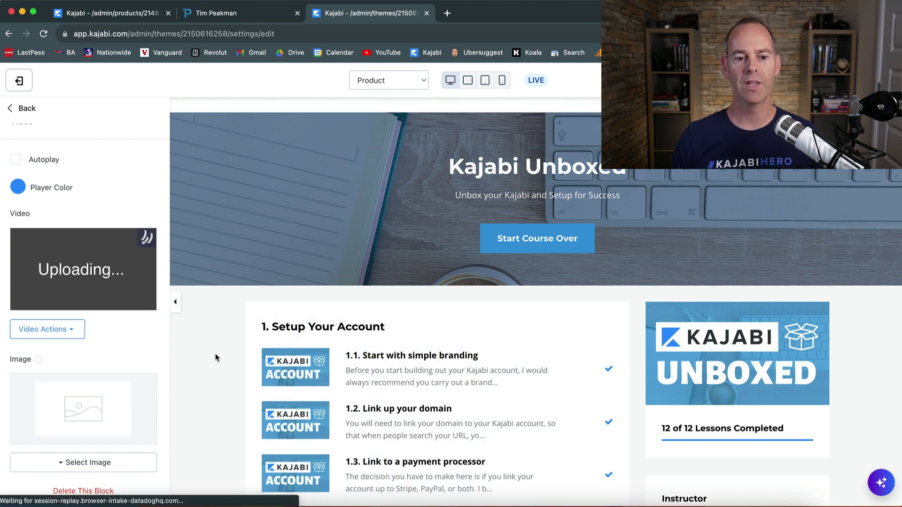
scroll(121, 351, up, 2)
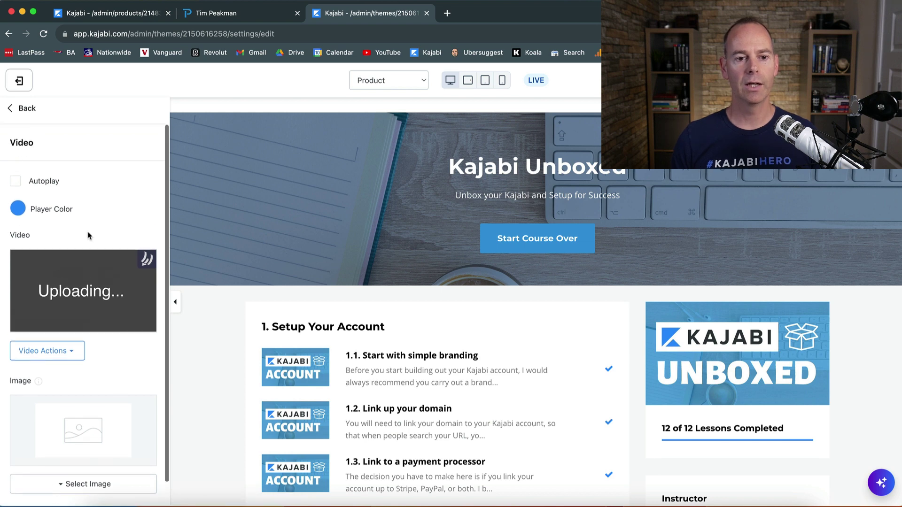
scroll(86, 302, down, 2)
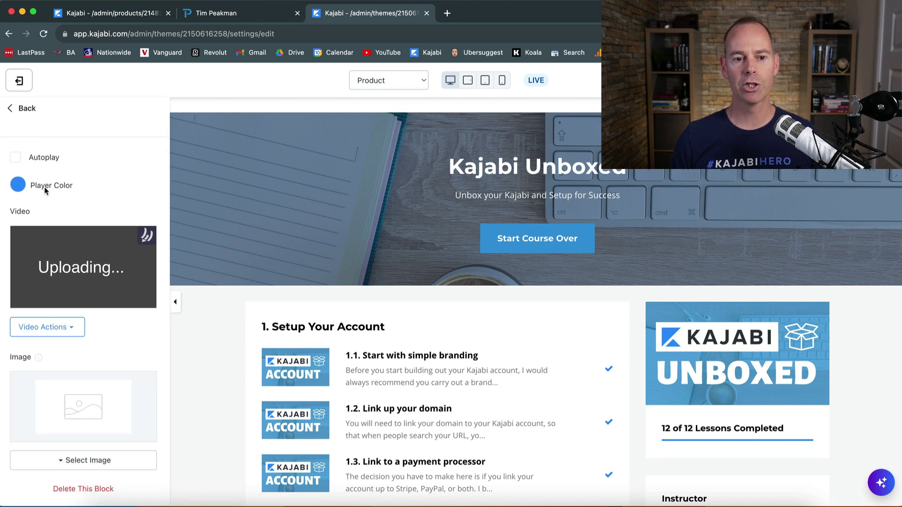
Tick Show Welcome Body and open the Kajabi Unboxed product page preview in a new tab.
click(18, 109)
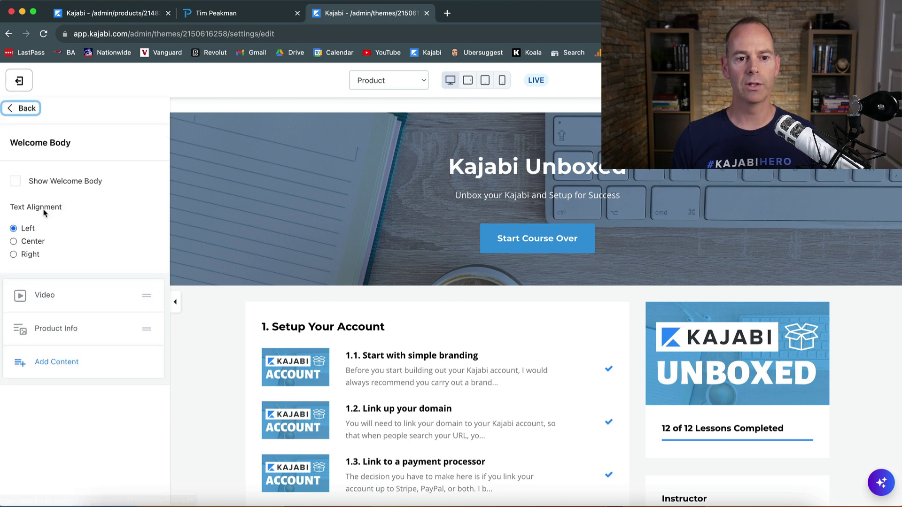
click(19, 183)
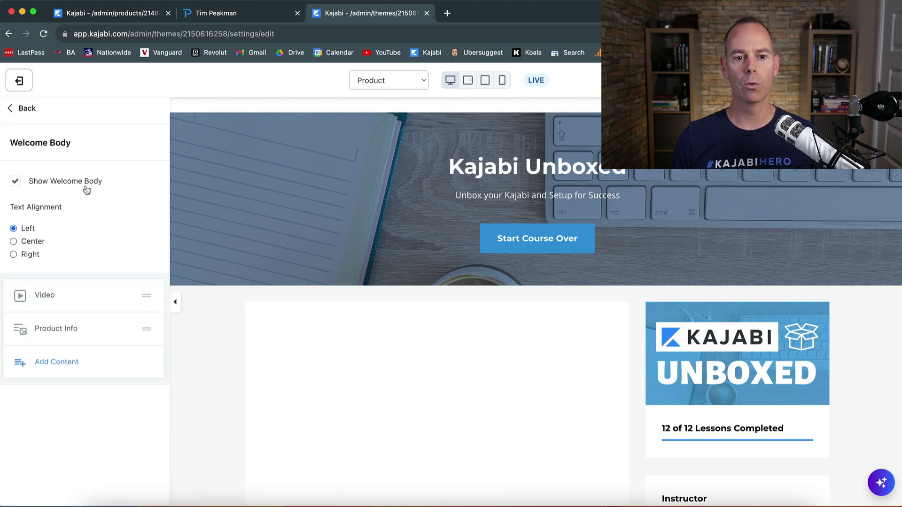
scroll(222, 370, down, 5)
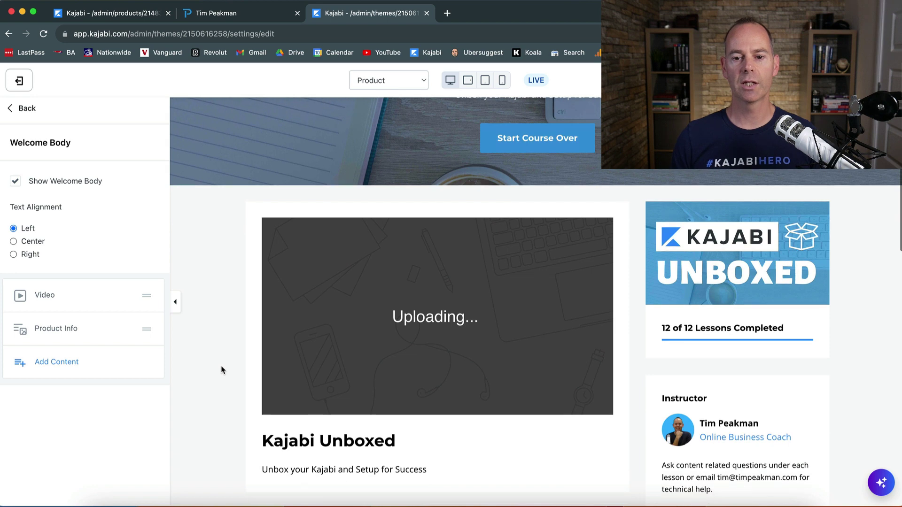
scroll(222, 370, down, 1)
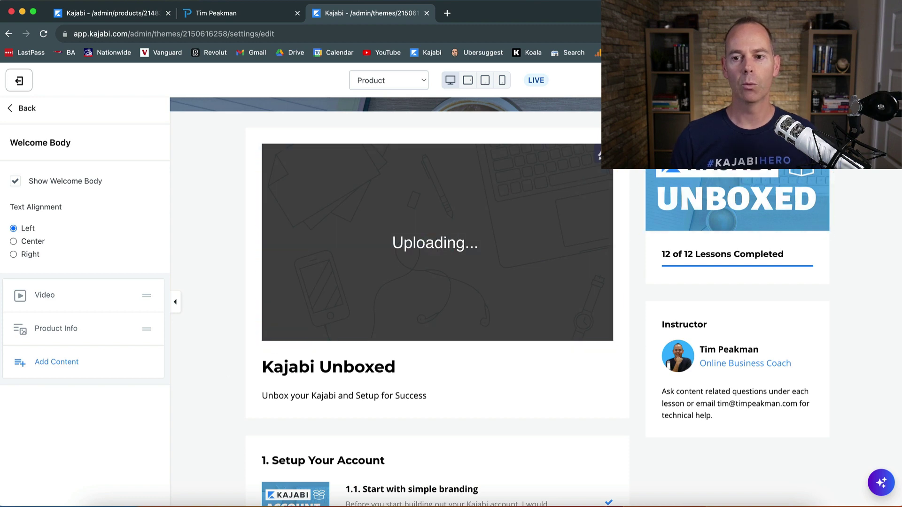
click(472, 159)
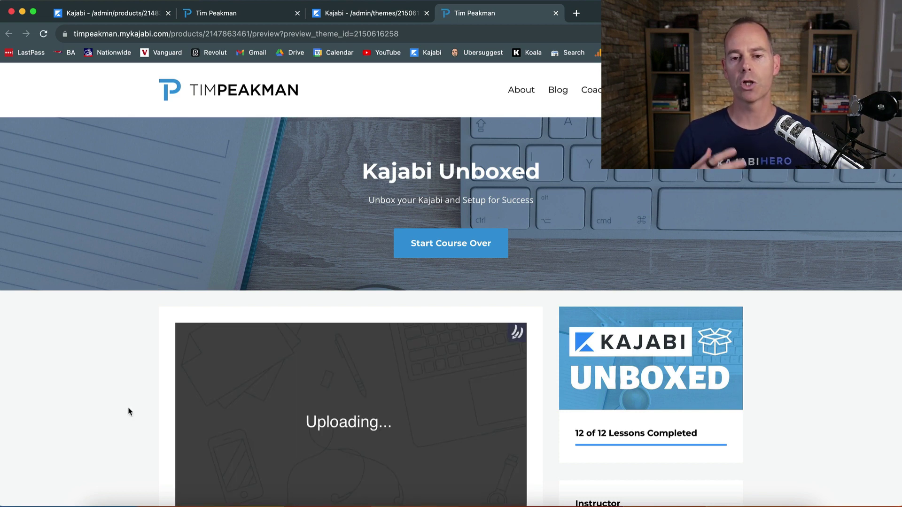
Scroll the course preview's lesson list and open lesson 1.1 Start with simple branding.
scroll(129, 412, down, 5)
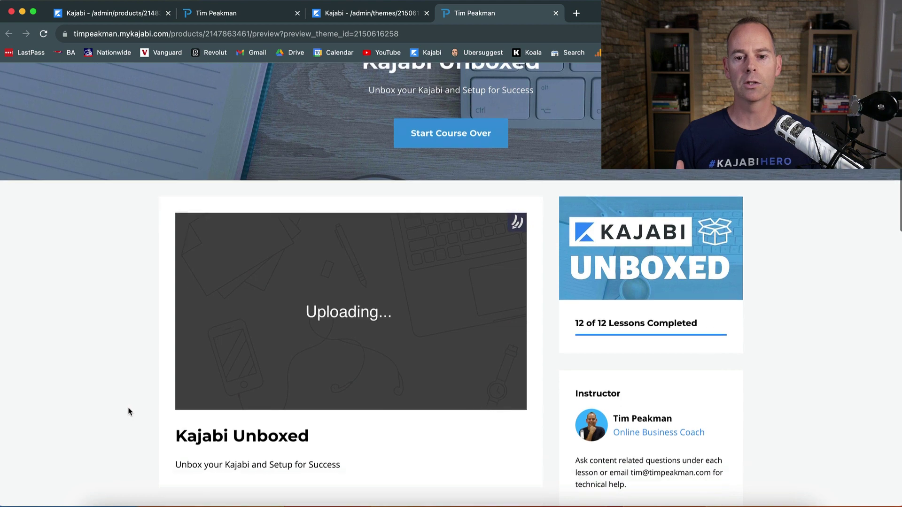
scroll(130, 412, down, 3)
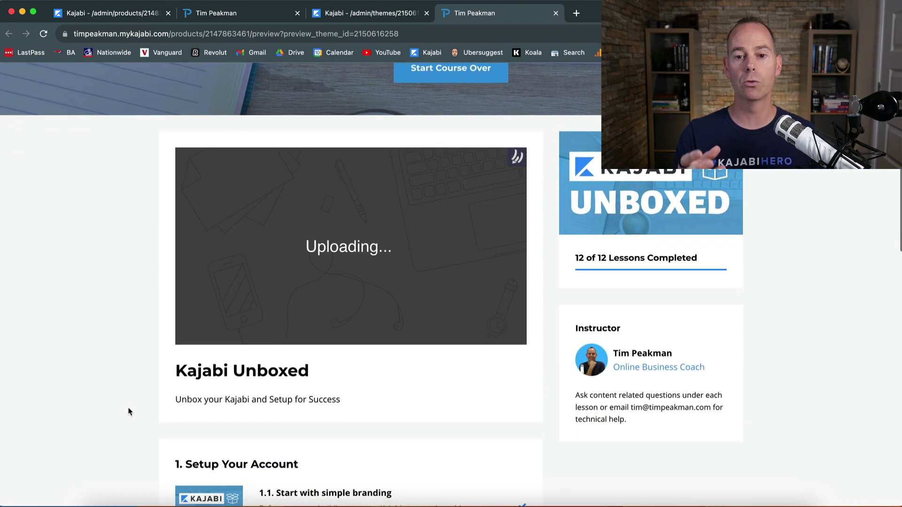
scroll(130, 412, down, 1)
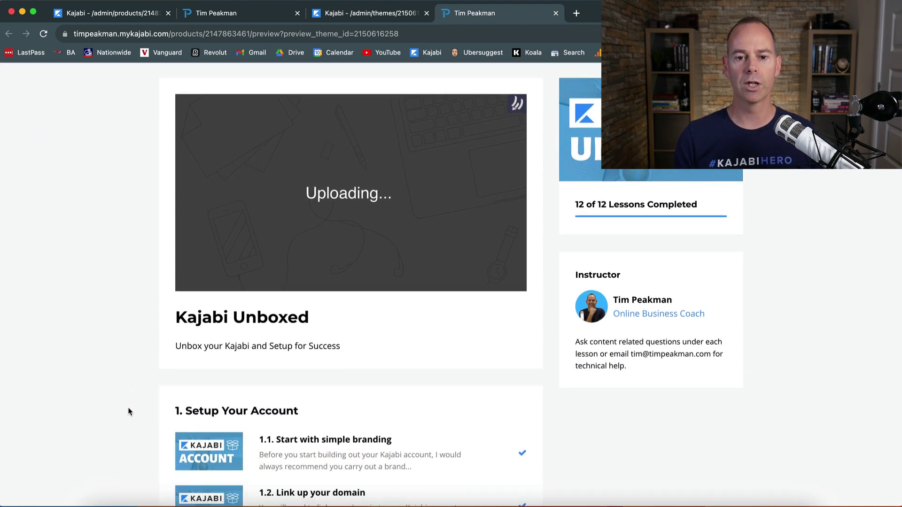
scroll(130, 412, down, 8)
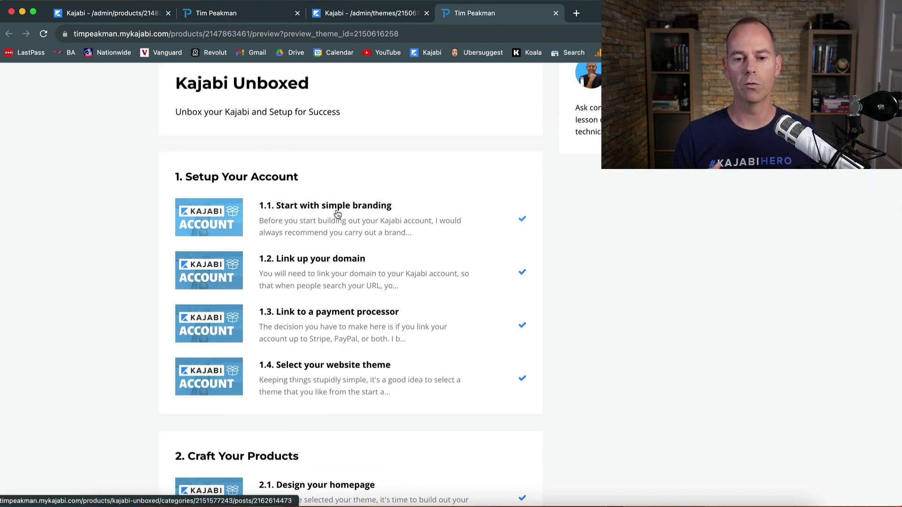
click(335, 211)
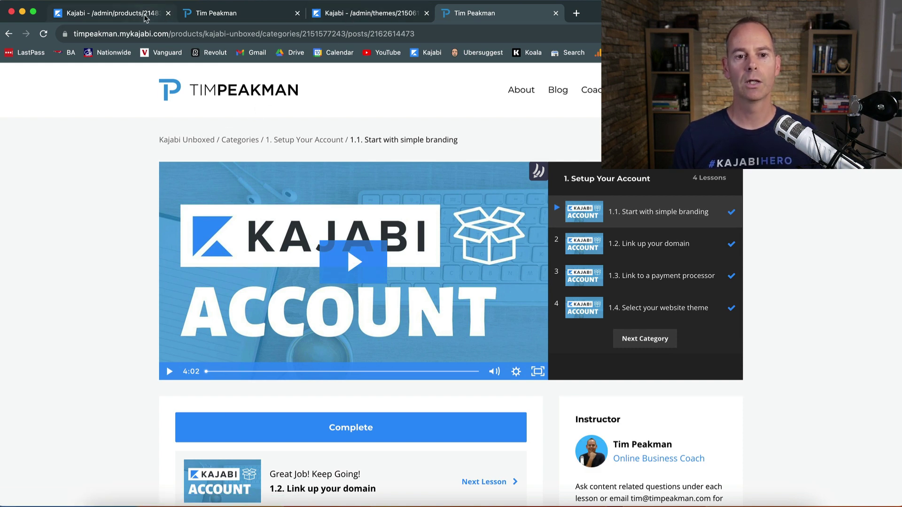
Set the French Pronunciation and Spelling lesson thumbnail to the video frame at 0:33.
click(226, 21)
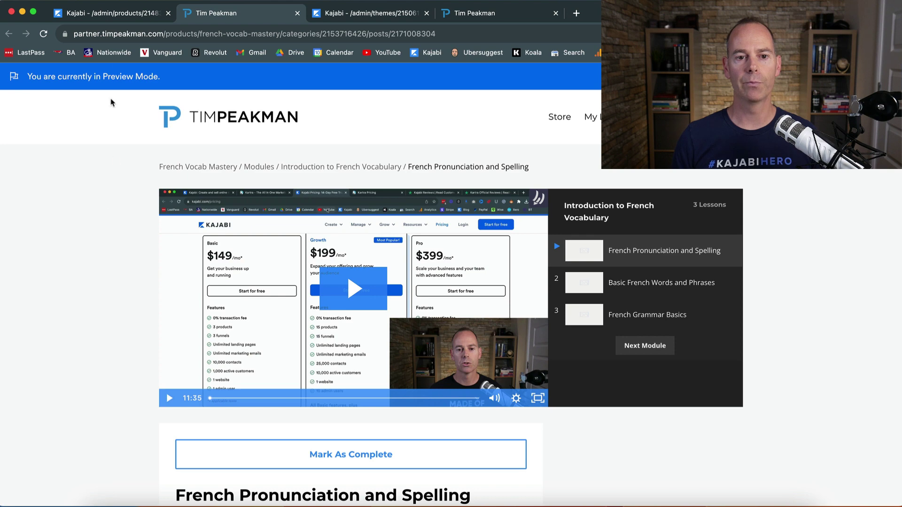
click(105, 19)
scroll(163, 318, down, 4)
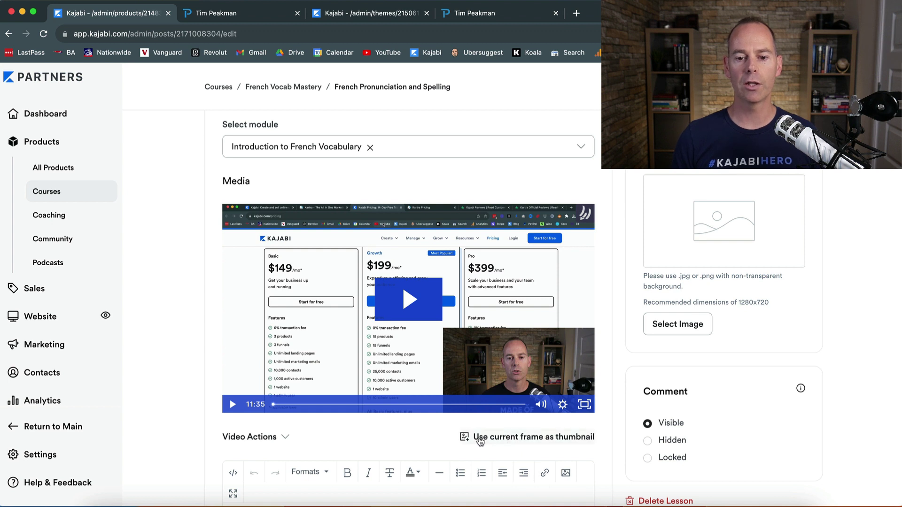
click(529, 442)
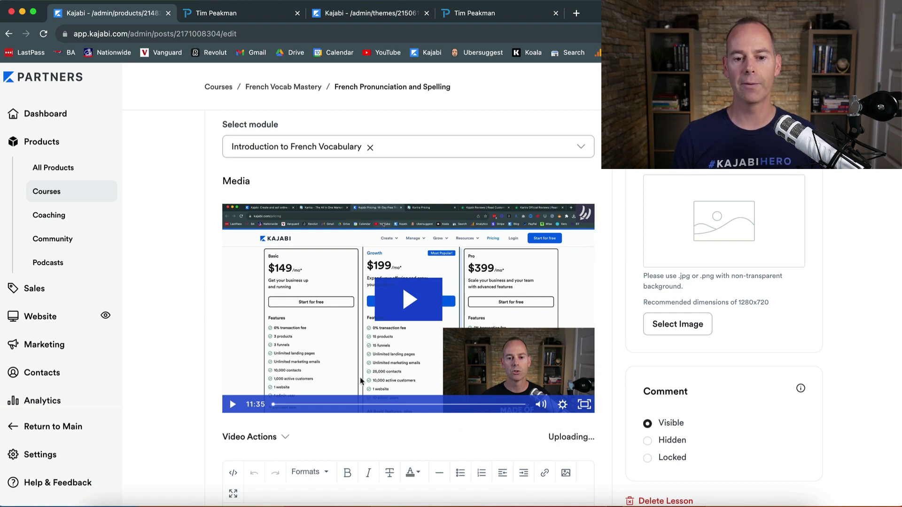
click(292, 405)
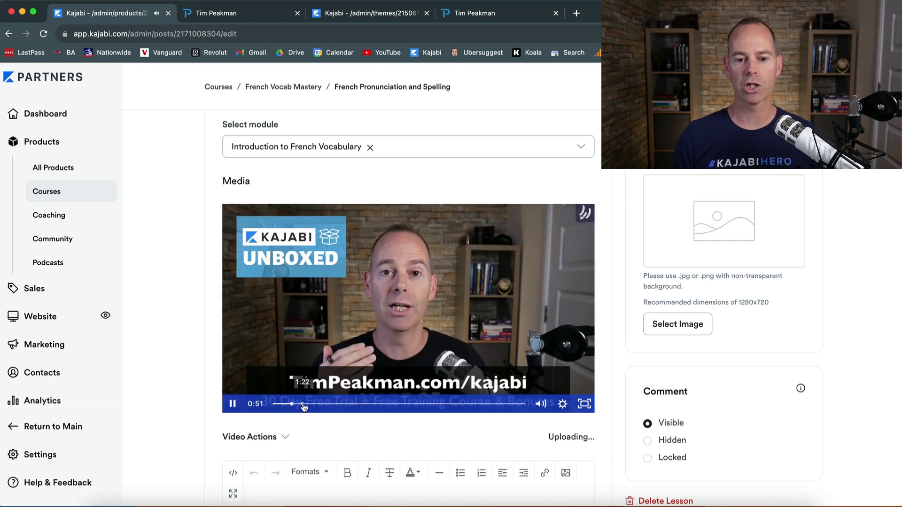
click(282, 405)
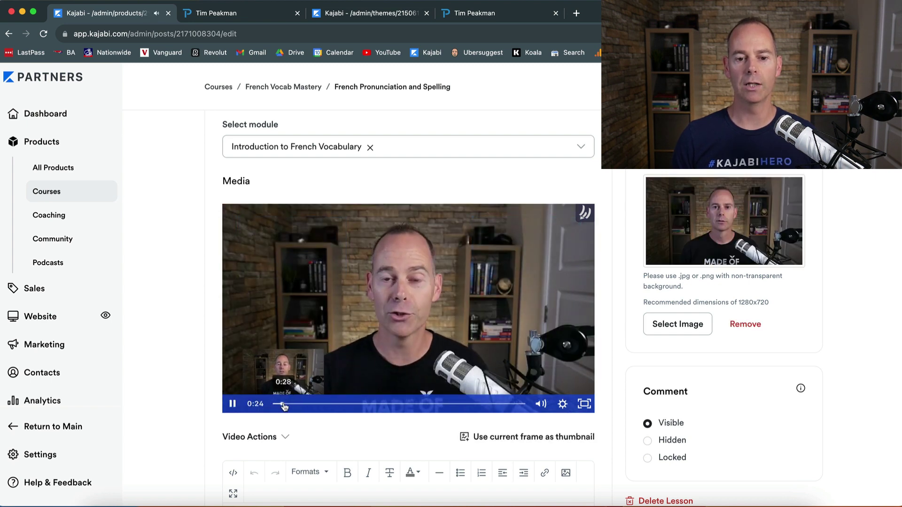
click(456, 346)
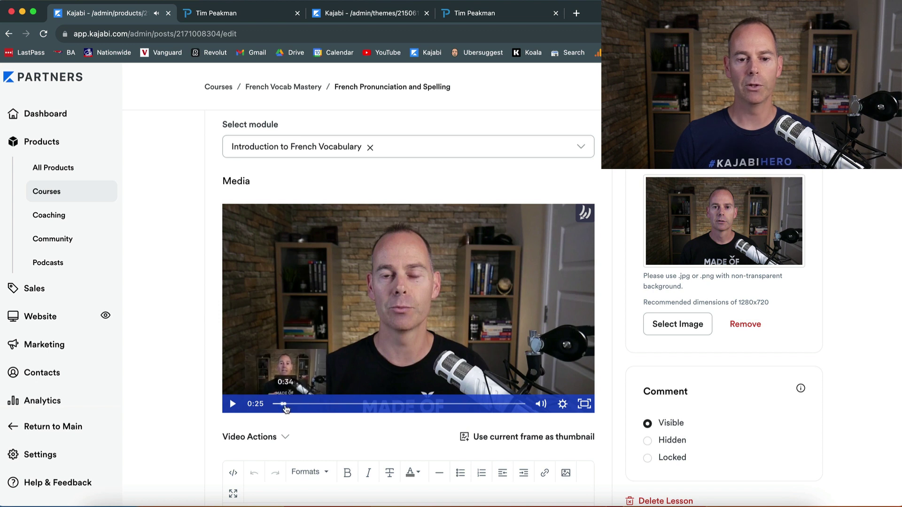
click(284, 404)
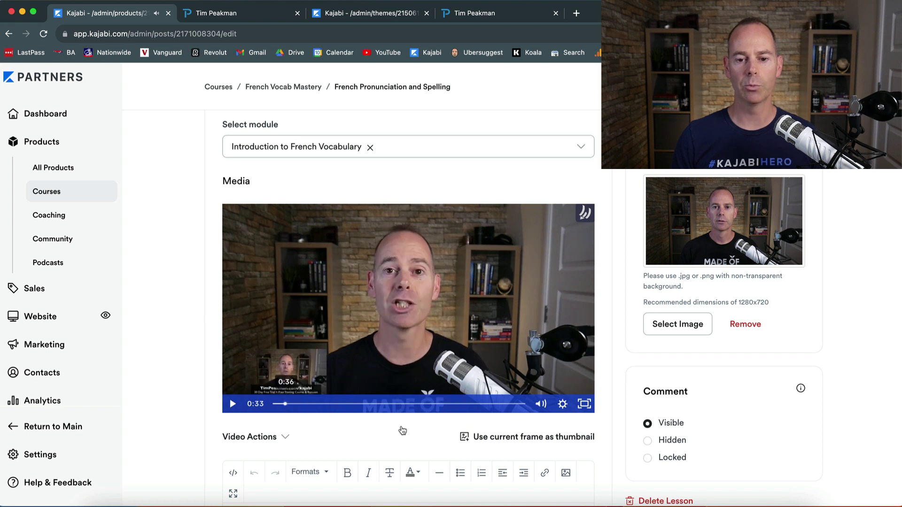
click(503, 441)
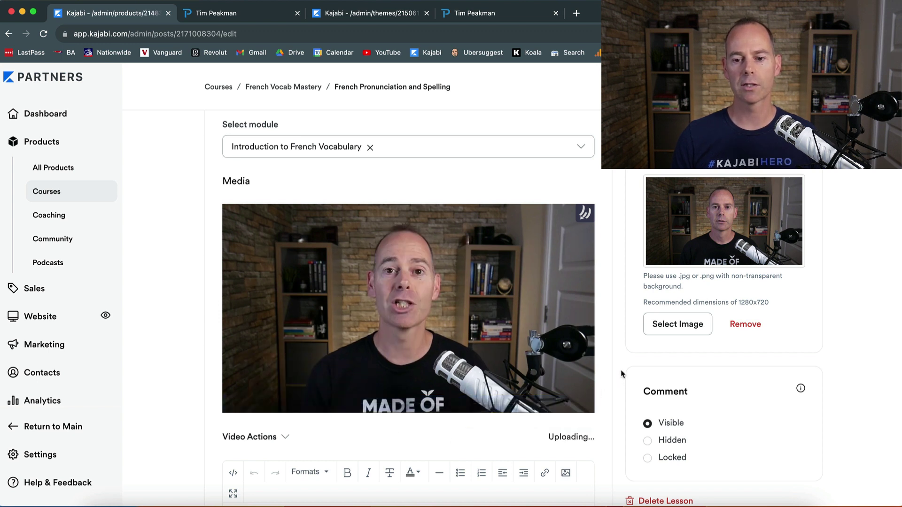
Save the lesson and preview it as a student.
scroll(647, 255, up, 5)
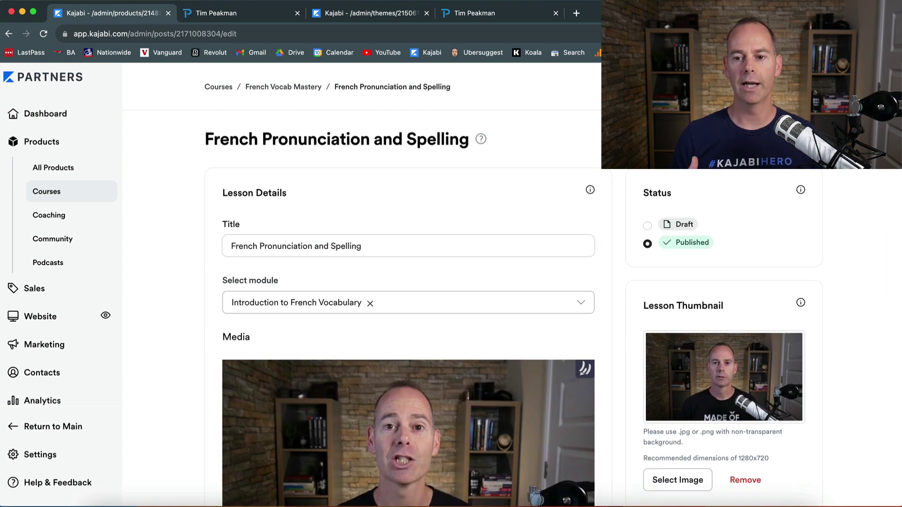
click(794, 87)
click(743, 87)
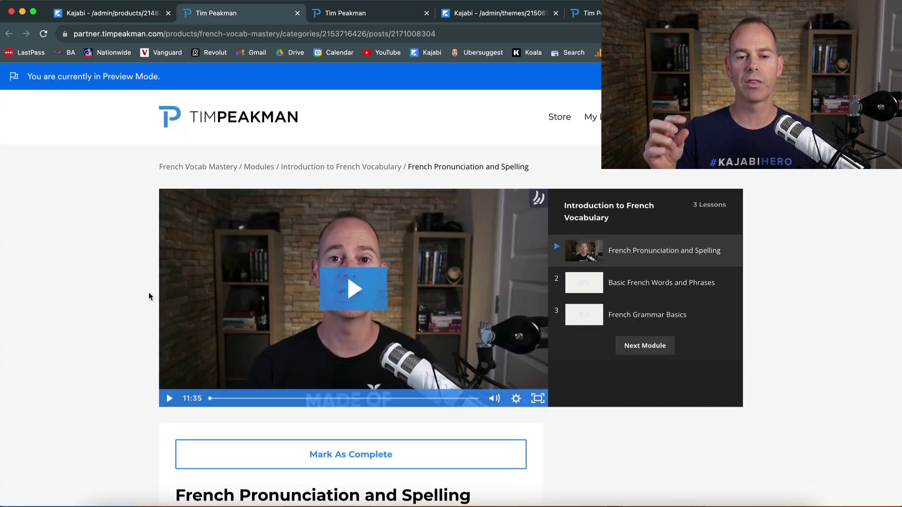
Use Remove Video on the lesson, remove its Lesson Thumbnail, and save the lesson.
click(113, 18)
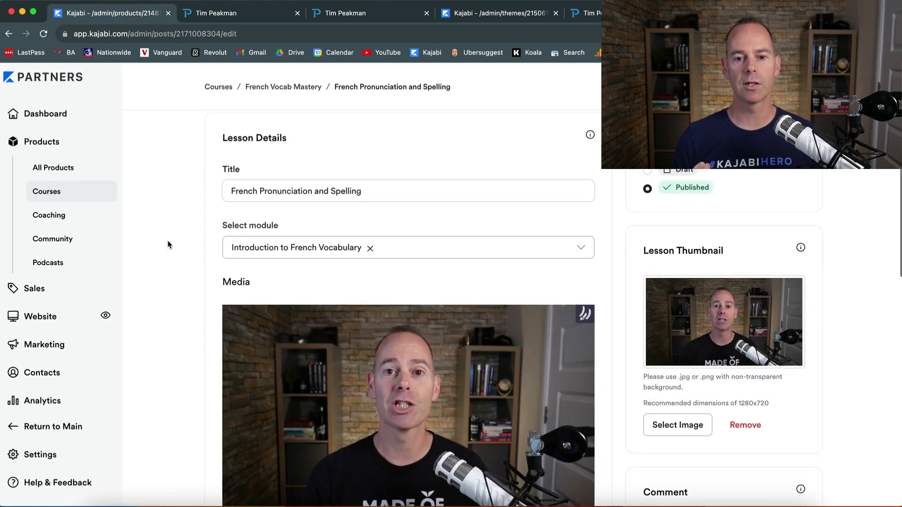
scroll(167, 244, down, 6)
scroll(183, 248, up, 3)
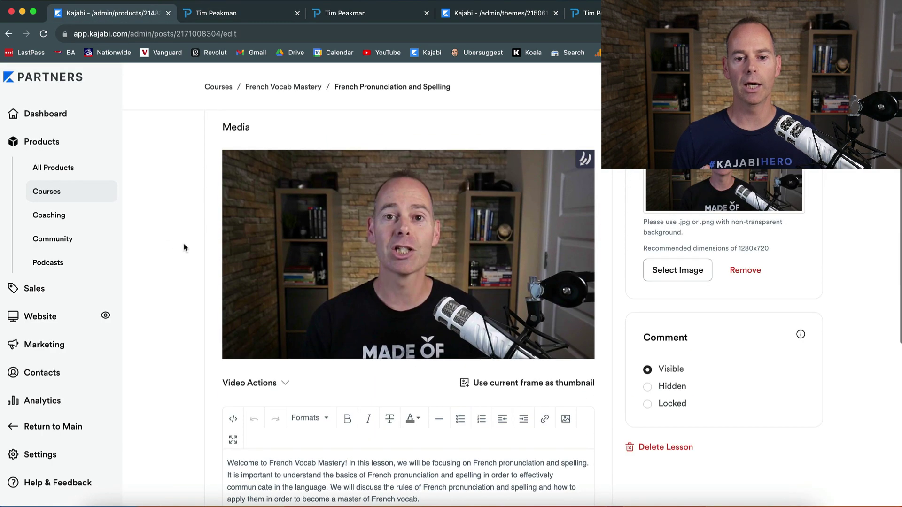
click(253, 383)
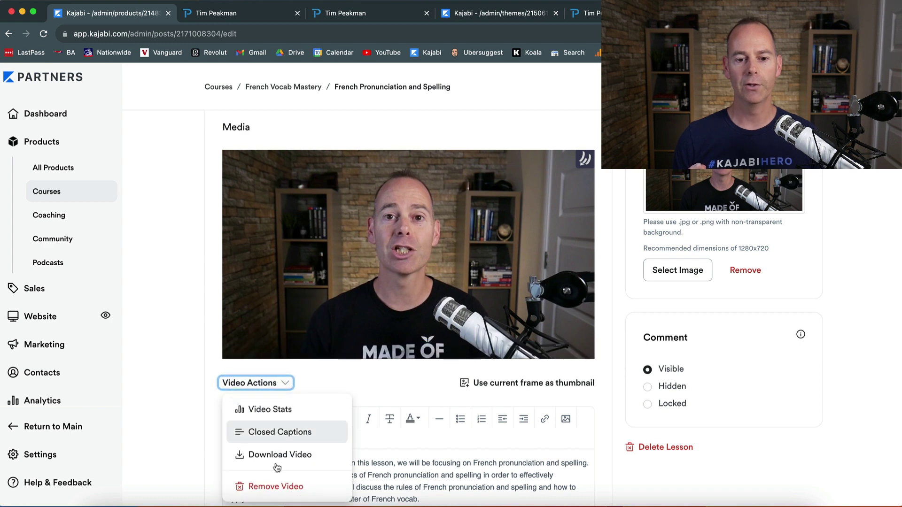
click(276, 487)
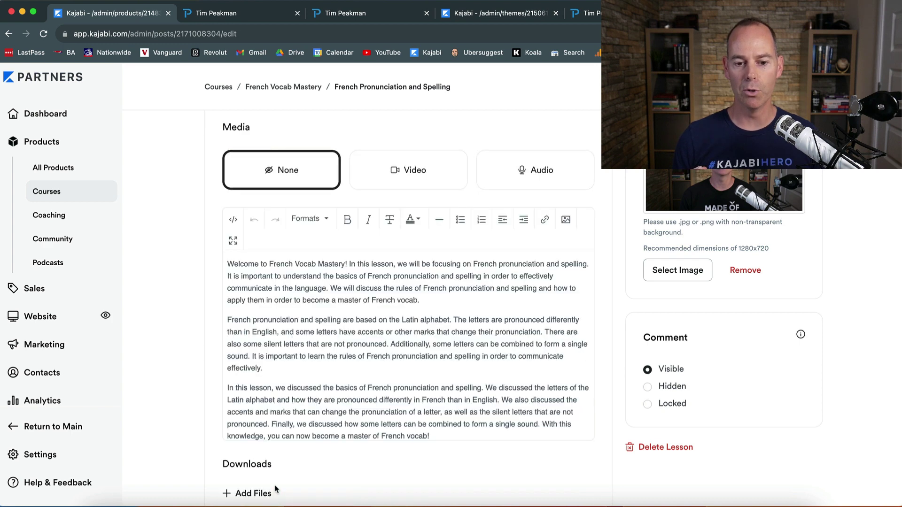
click(745, 270)
scroll(791, 217, up, 5)
click(865, 87)
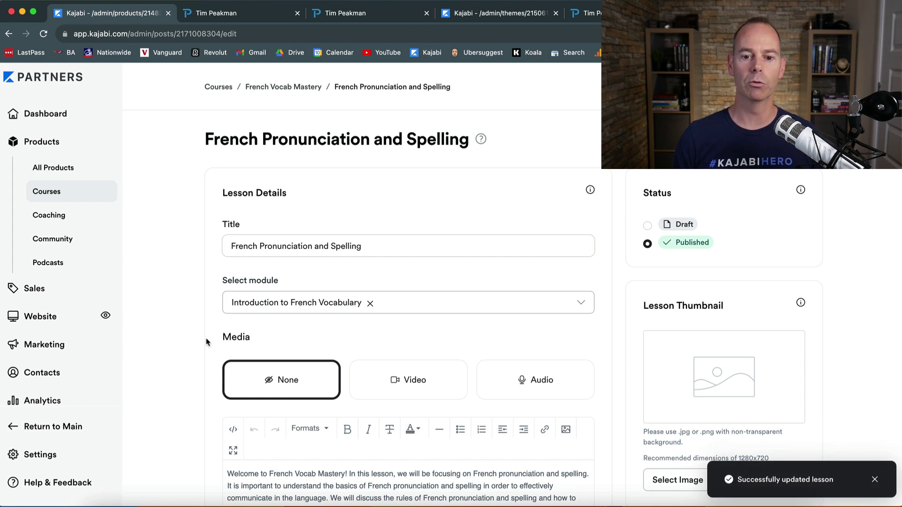
Switch the French Pronunciation and Spelling lesson's media type from none to Audio.
click(547, 382)
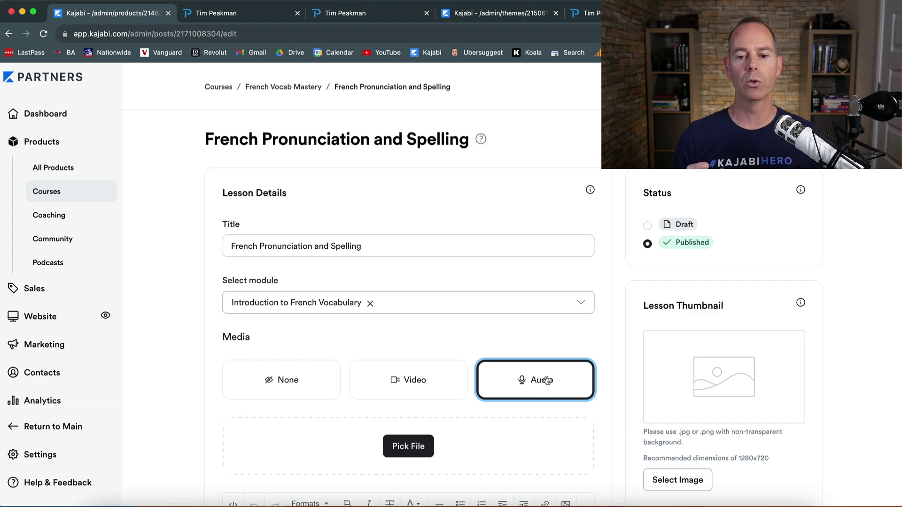
scroll(547, 376, down, 1)
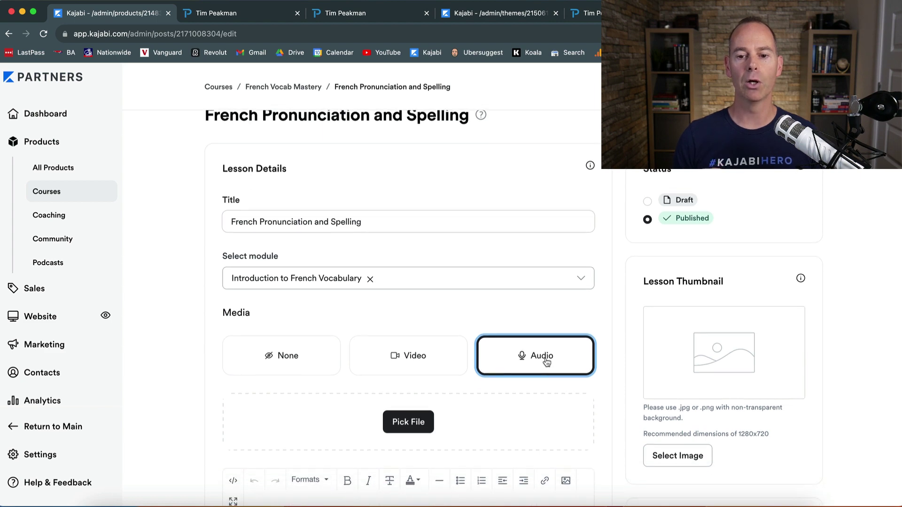
scroll(547, 362, down, 5)
scroll(627, 369, down, 4)
scroll(628, 370, down, 2)
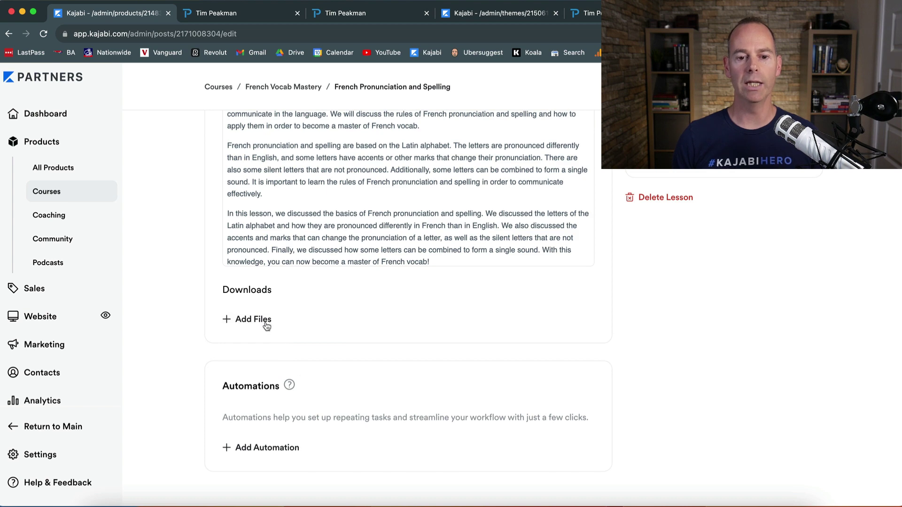
Open the Downloads upload dialog via Add Files, then dismiss it without adding a file.
click(258, 321)
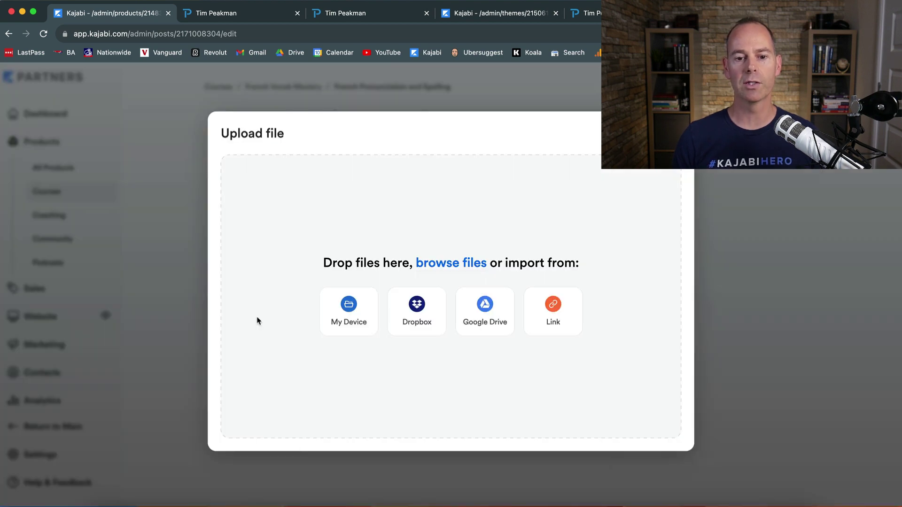
key(Escape)
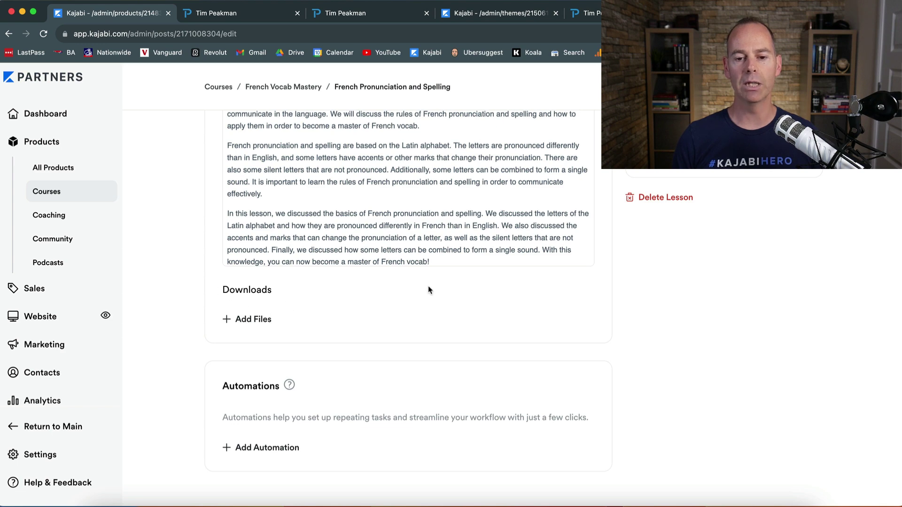
scroll(428, 289, up, 10)
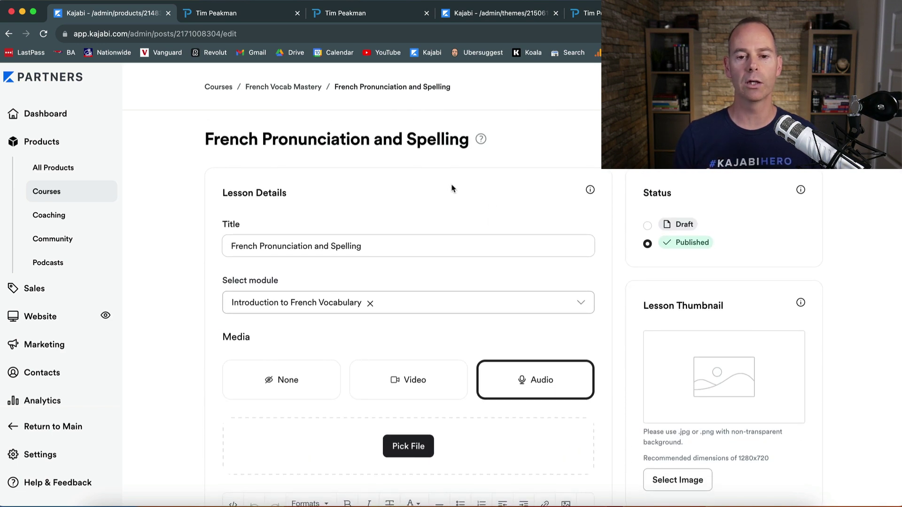